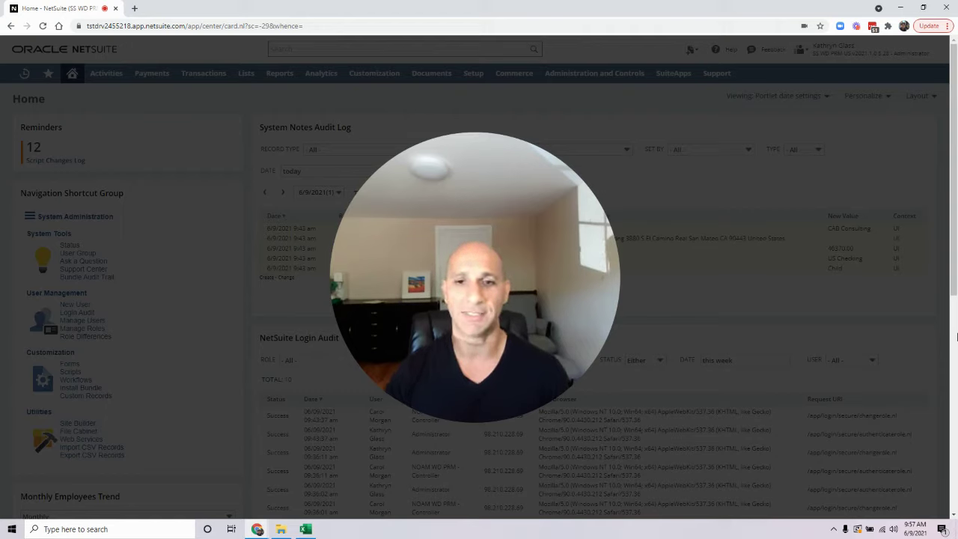
Step: Open the Setup Manager and search its setup tasks for "vendor pre"
click(464, 411)
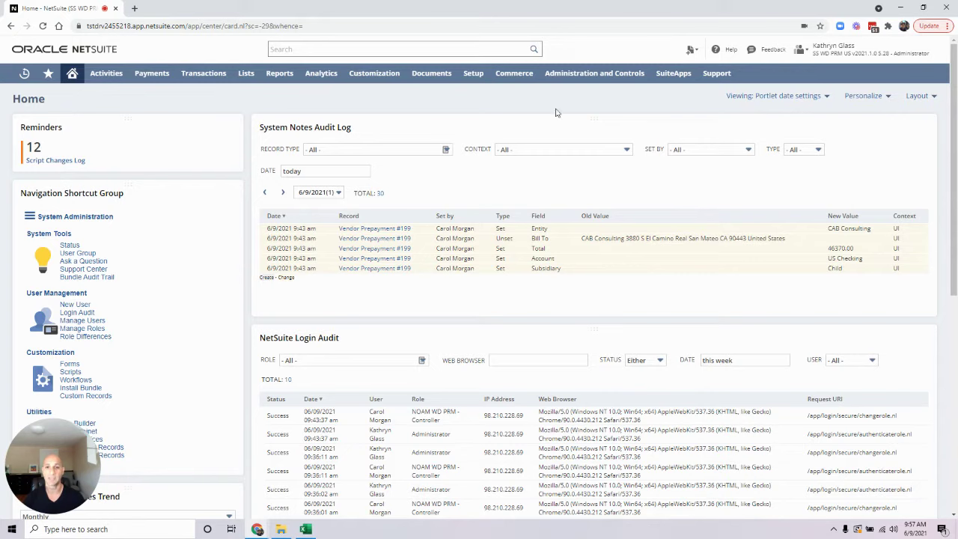
mouse_move(480, 78)
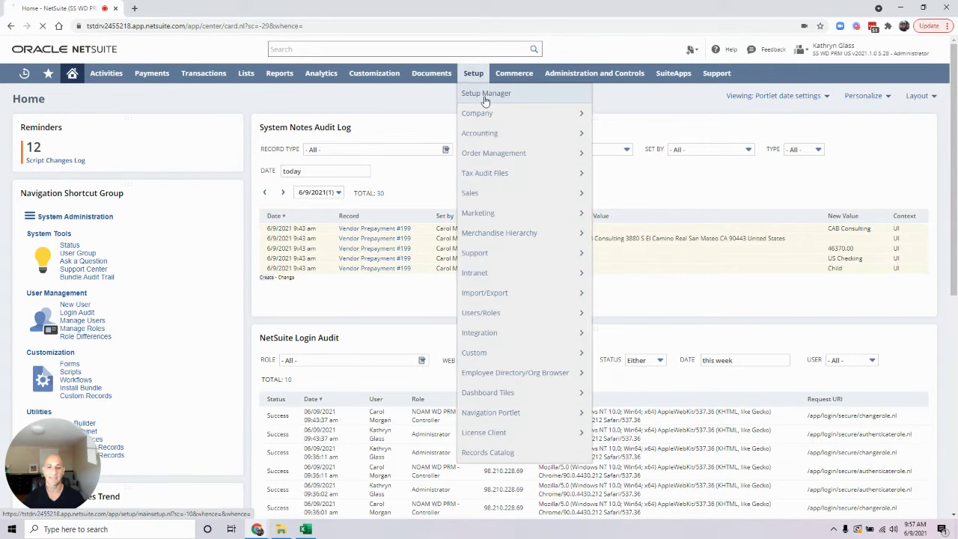
click(485, 98)
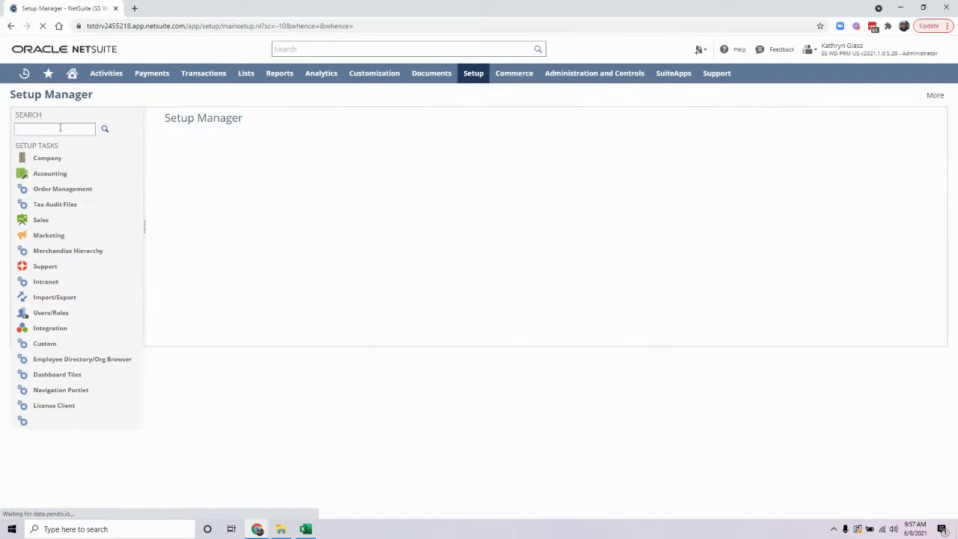
click(60, 128)
text(vendor pre)
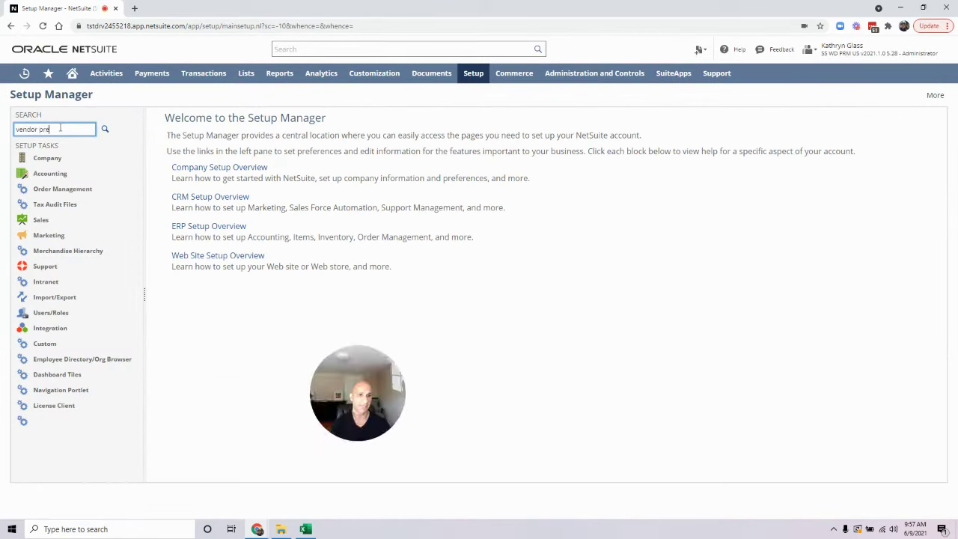
click(105, 129)
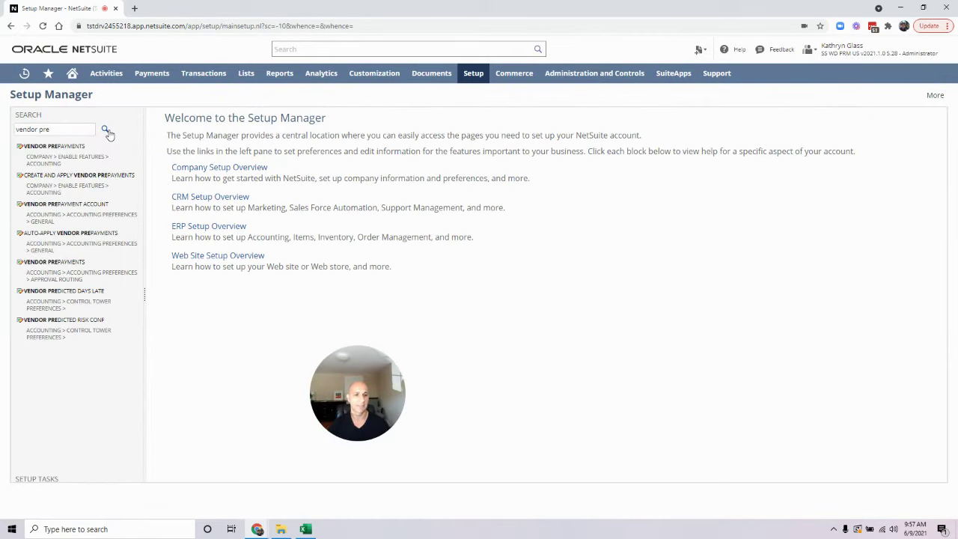
Step: Review the Vendor Prepayments option in the accounting features and the Vendor Prepayment Account setting in the accounting preferences
click(76, 157)
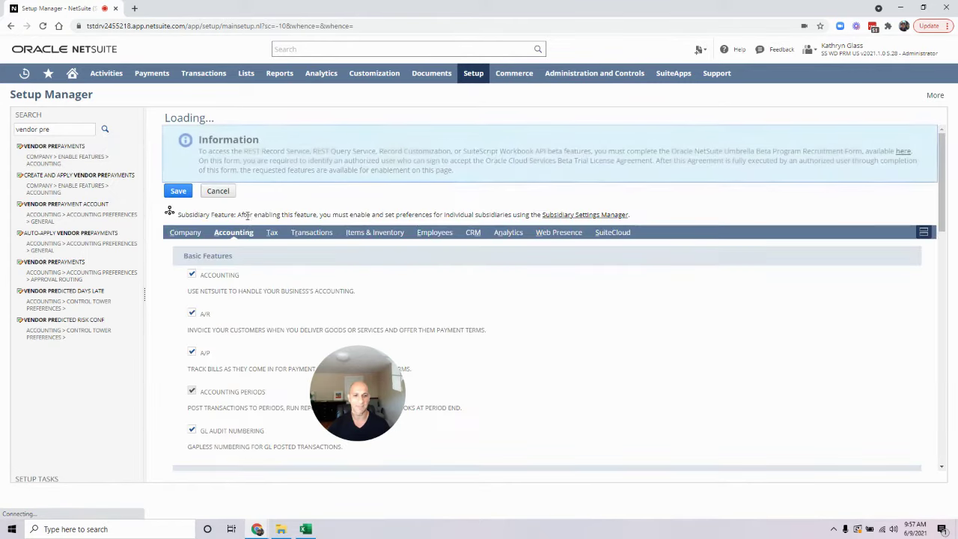
scroll(247, 224, down, 5)
scroll(254, 225, down, 6)
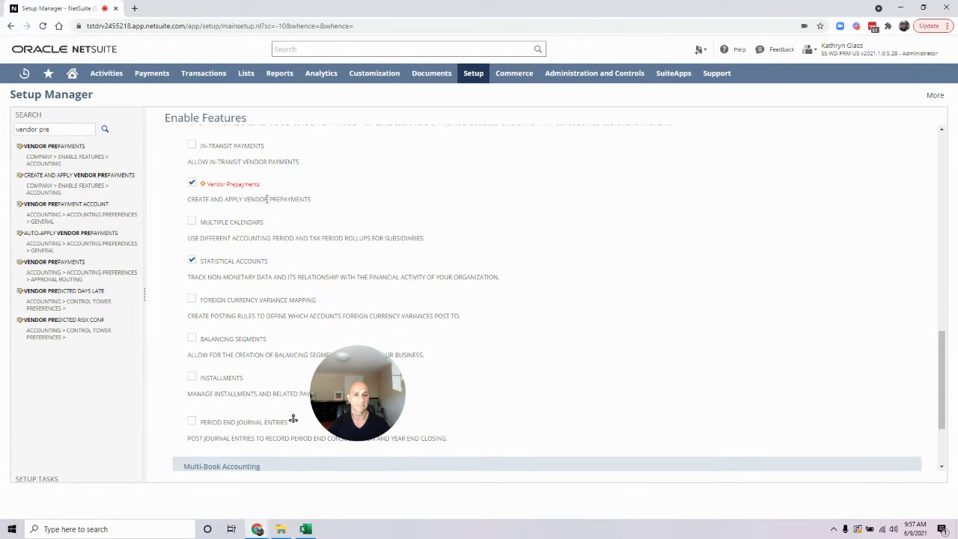
click(82, 217)
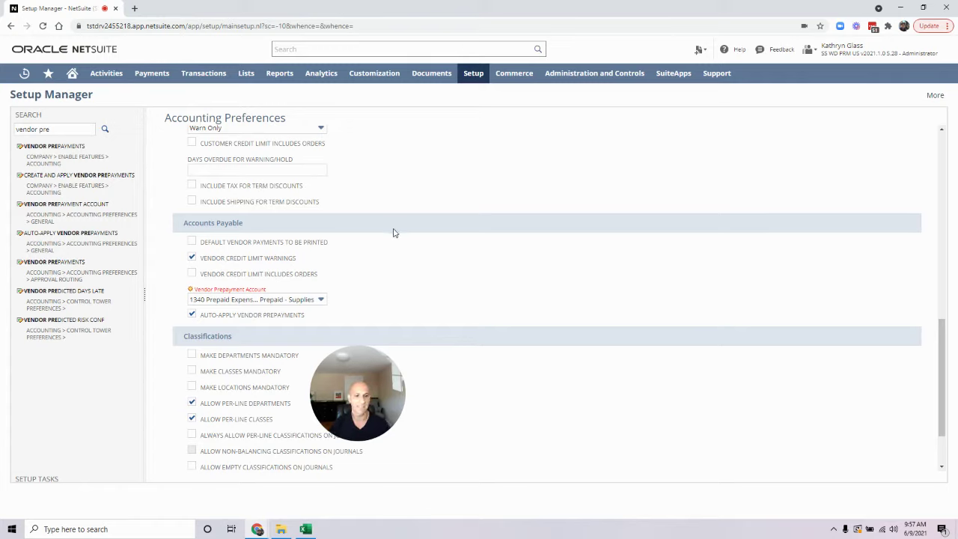
Step: Return to the home dashboard, open the most recent CAB Consulting purchase order from the recent records, and review its details and item line
mouse_move(72, 74)
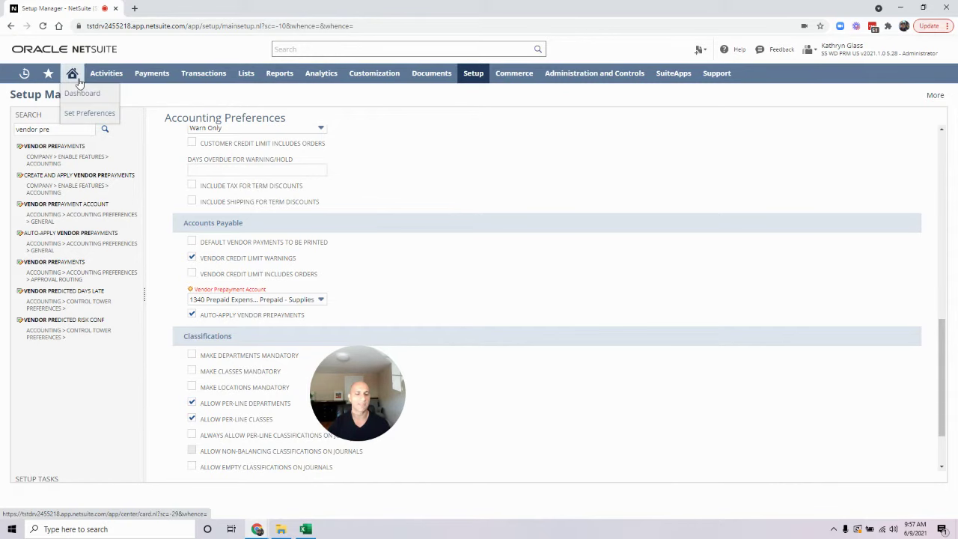
click(80, 94)
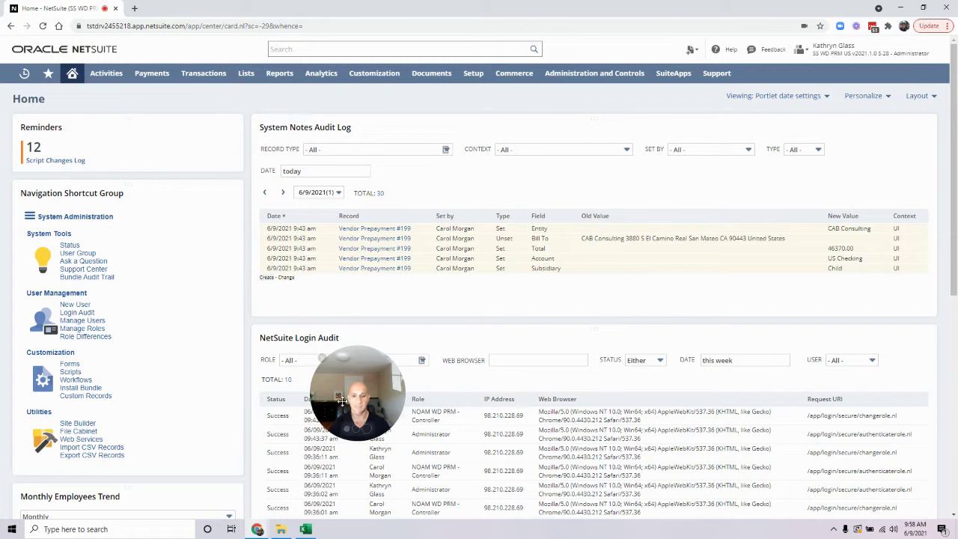
drag(324, 410, 17, 460)
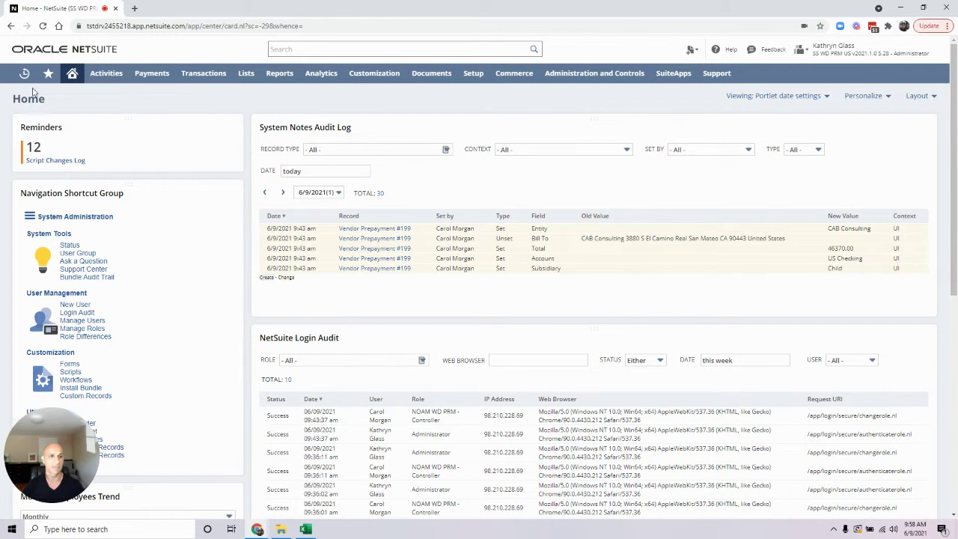
mouse_move(24, 74)
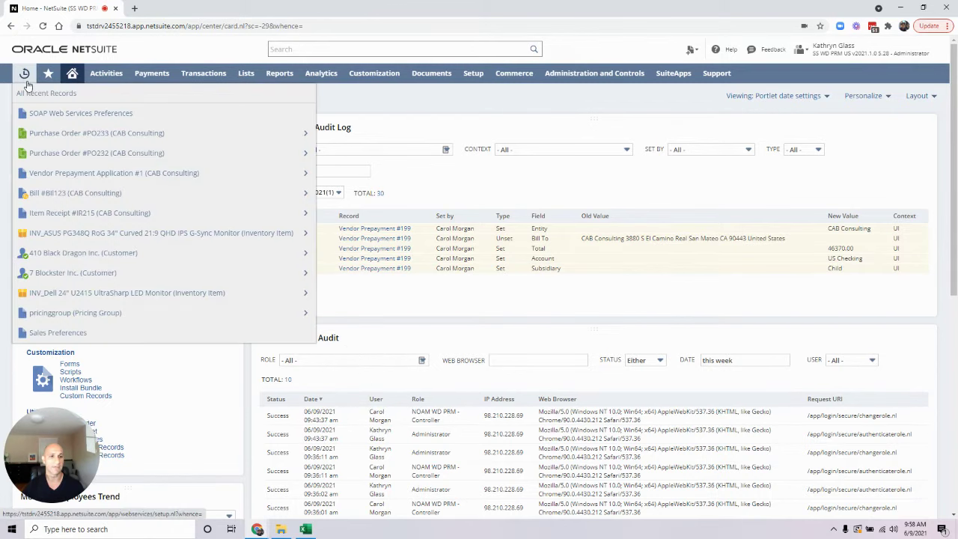
click(196, 133)
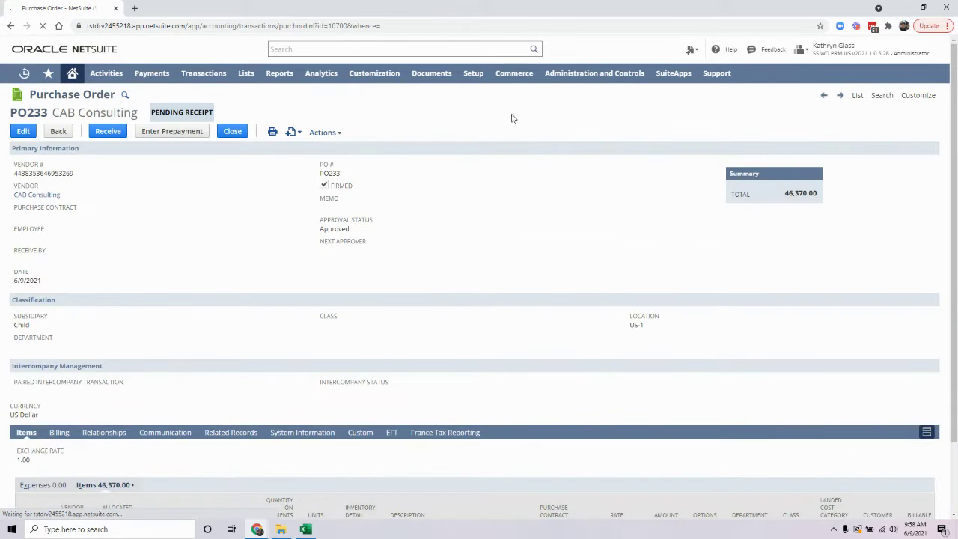
scroll(290, 282, down, 2)
scroll(116, 214, up, 2)
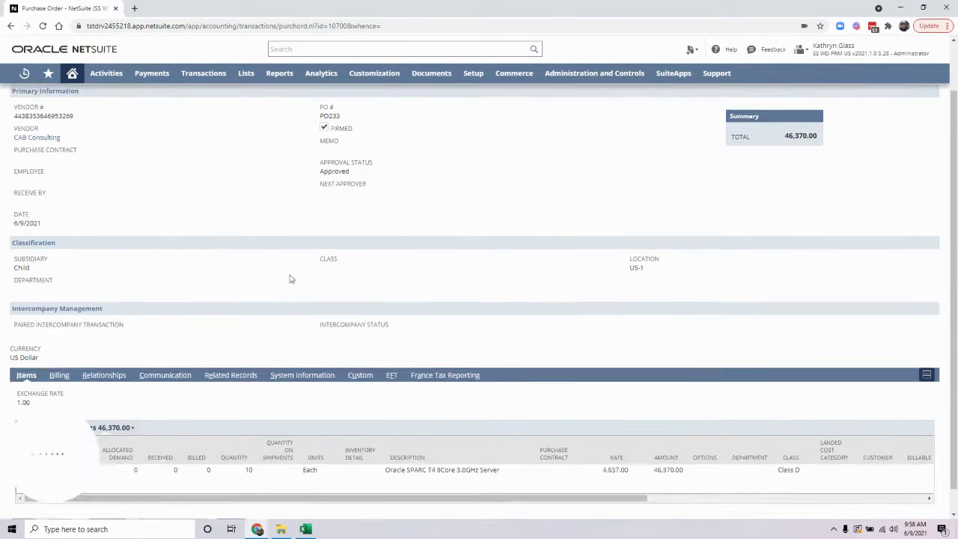
scroll(152, 238, down, 1)
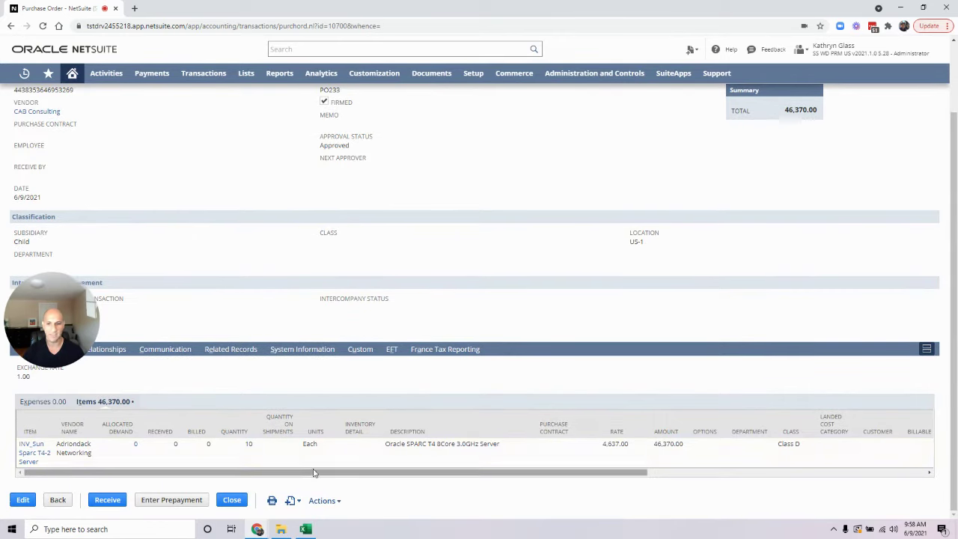
scroll(524, 469, up, 1)
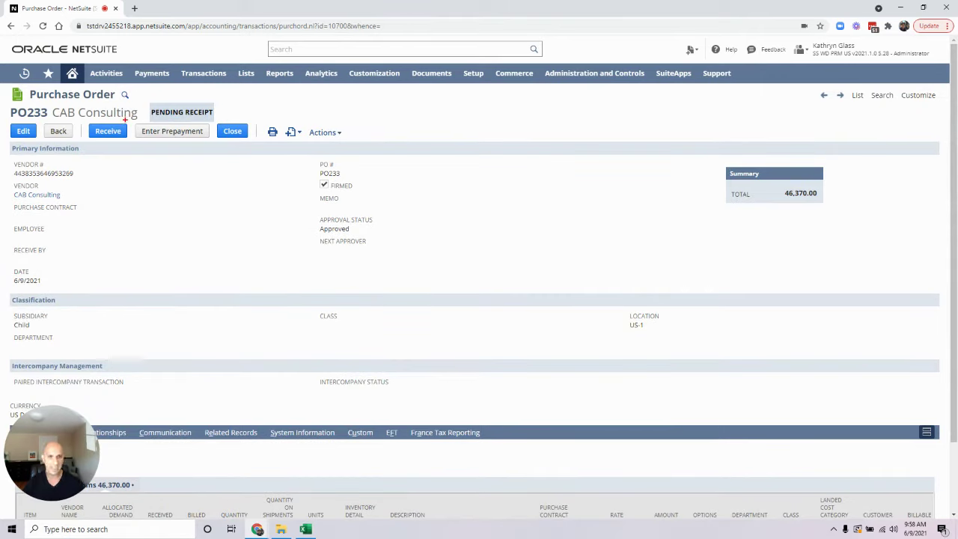
drag(133, 117, 218, 145)
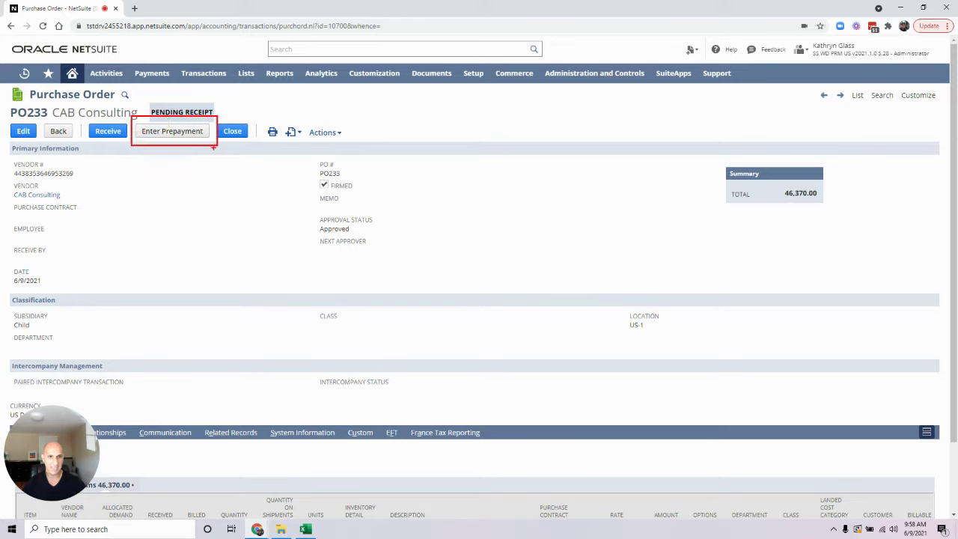
key(Escape)
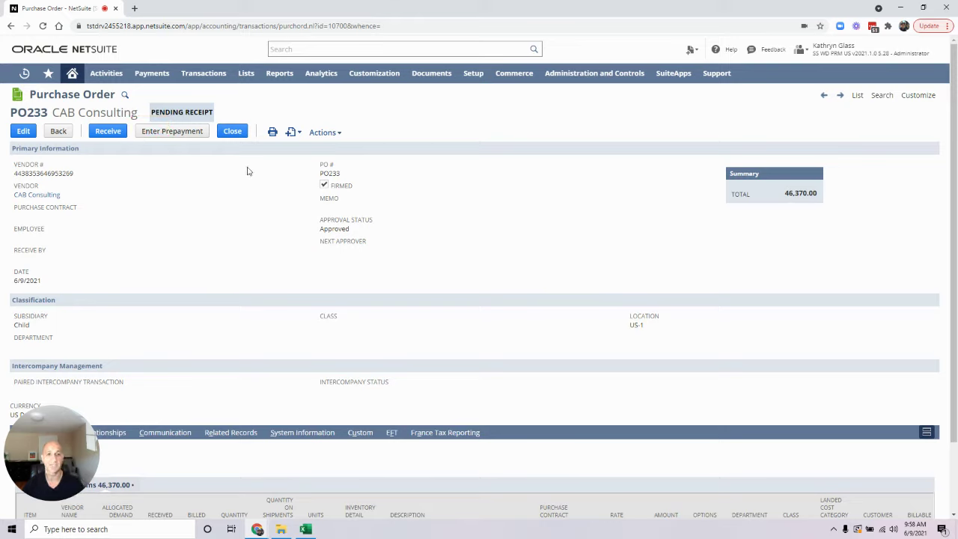
Step: Enter a vendor prepayment for the full amount of the purchase order from the Cash : US Checking account and save it
click(207, 135)
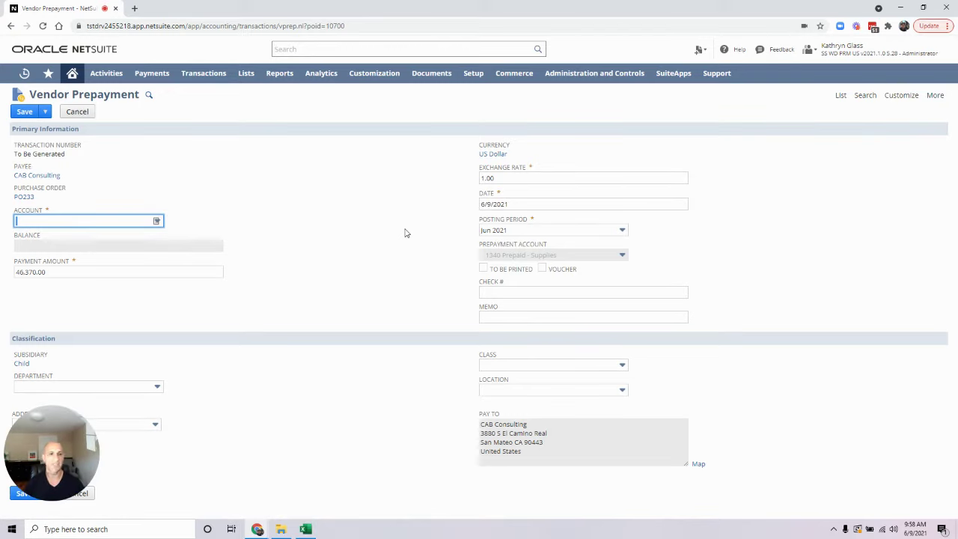
click(157, 221)
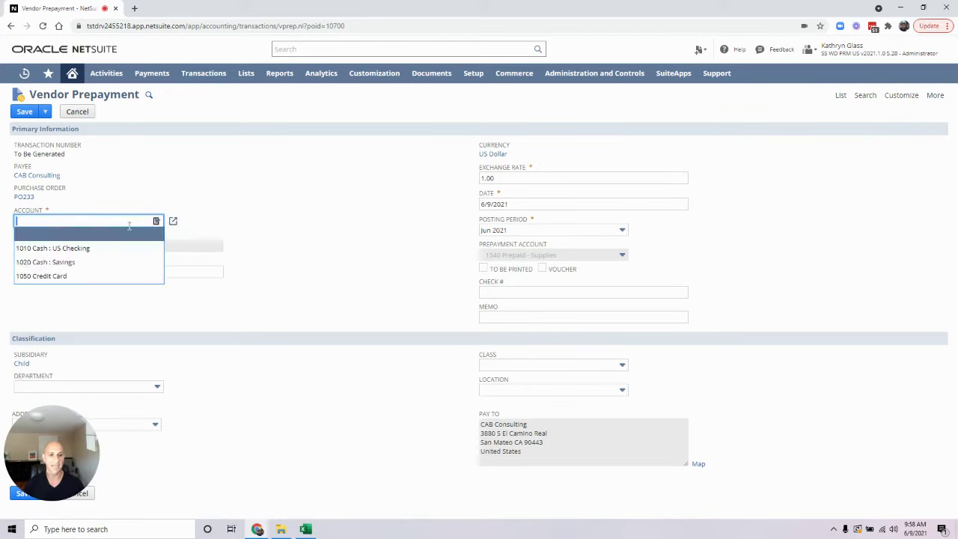
click(106, 248)
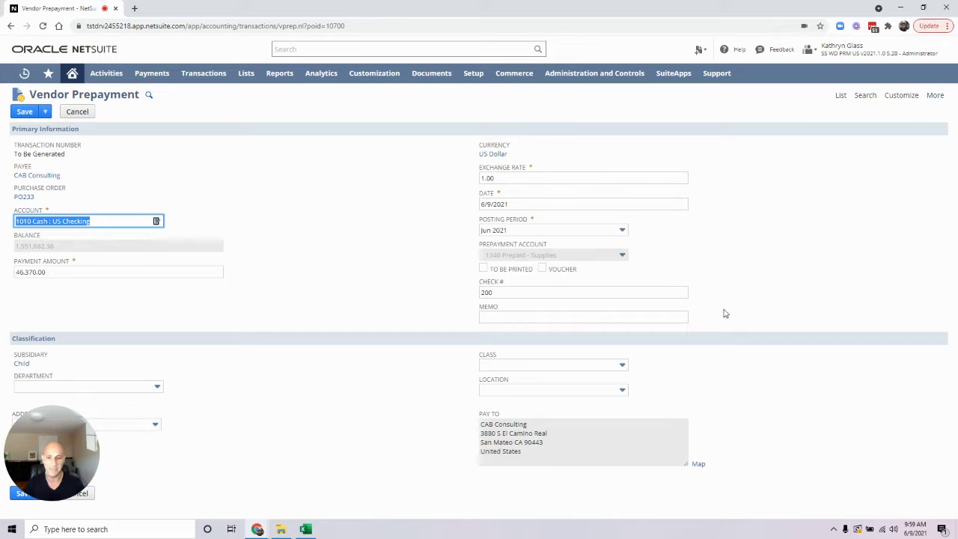
drag(72, 474, 73, 381)
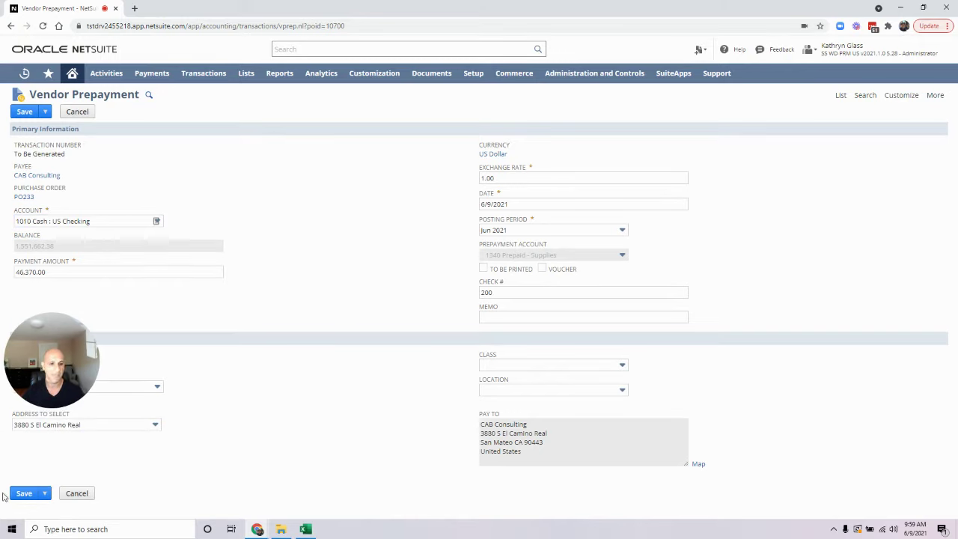
click(17, 493)
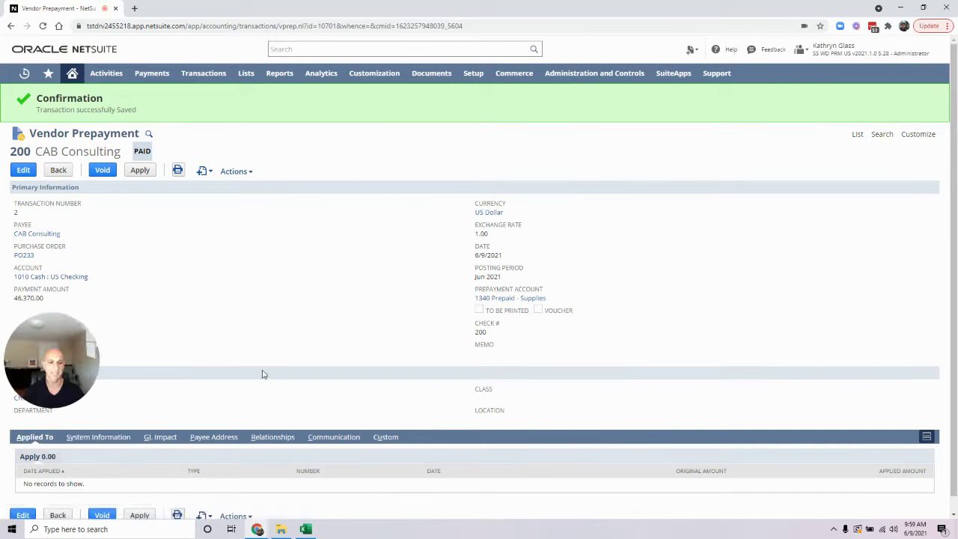
Step: View the GL impact of the saved vendor prepayment
drag(40, 367, 39, 457)
click(237, 171)
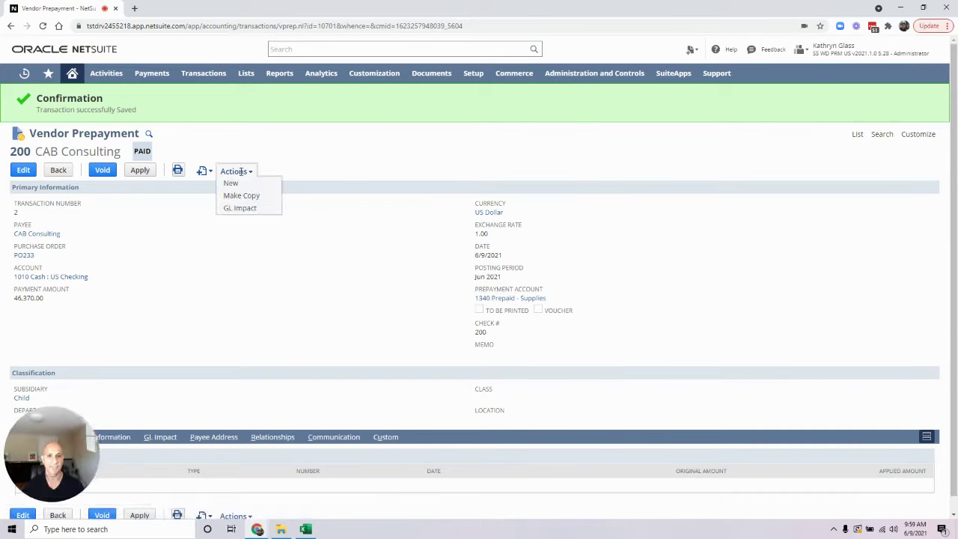
click(239, 208)
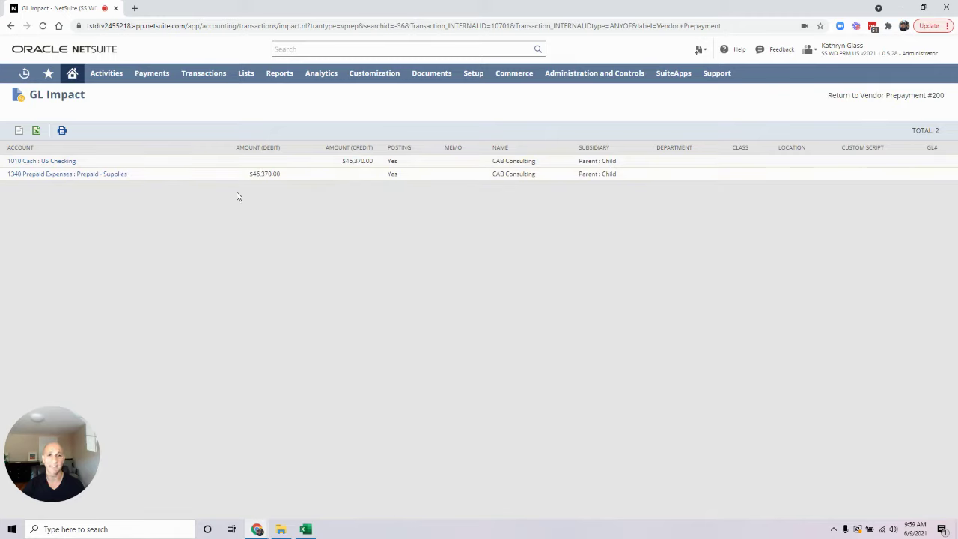
Step: Reopen the CAB Consulting purchase order from the recent records, receive all 10 Sun Sparc T4-2 servers, and save the item receipt
mouse_move(71, 74)
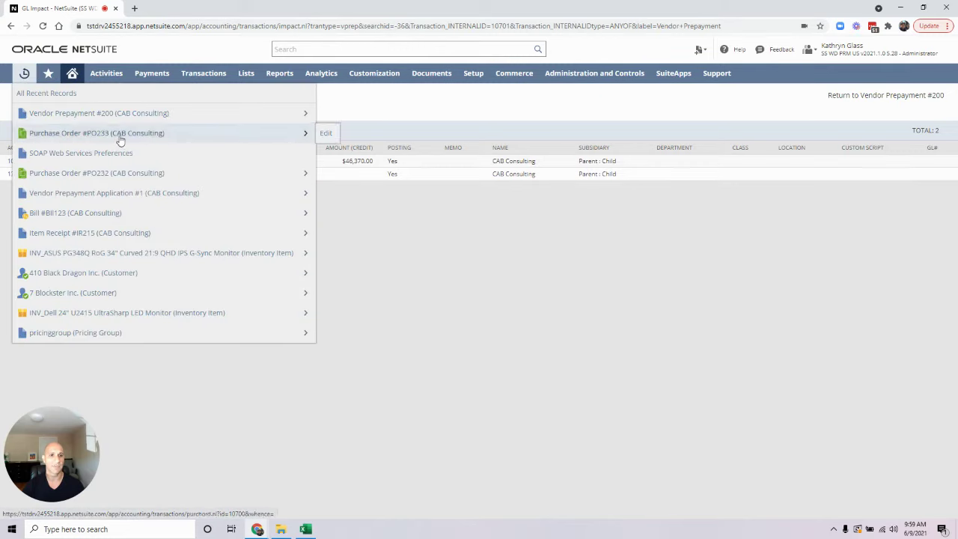
click(128, 138)
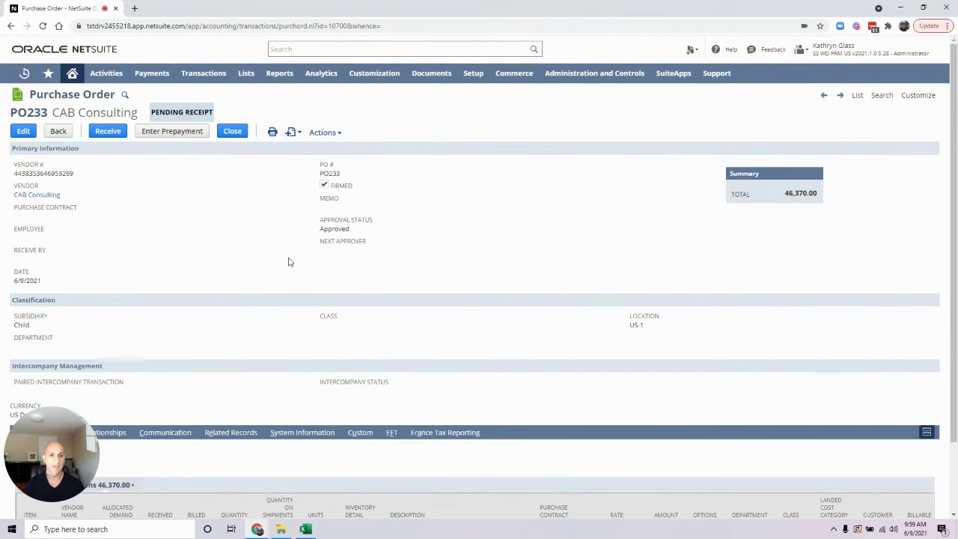
click(107, 131)
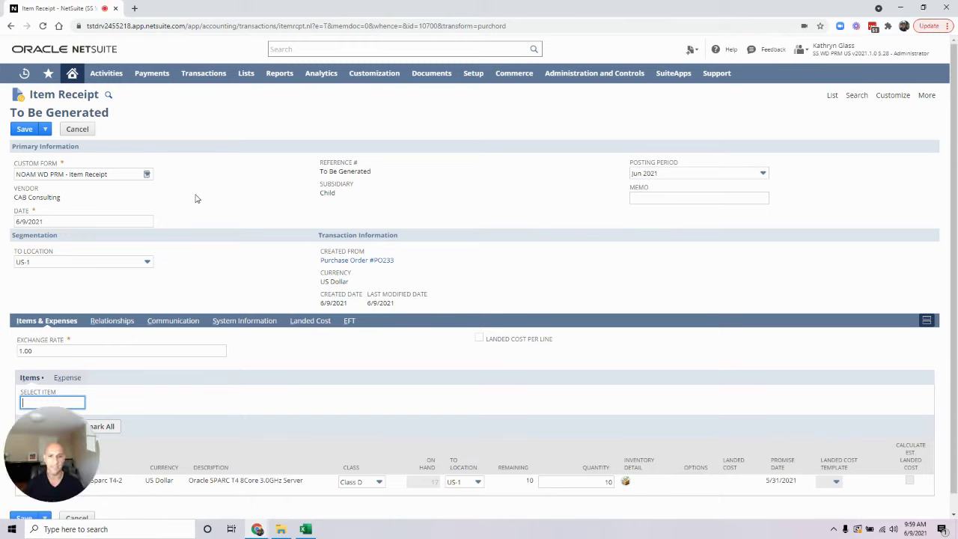
scroll(189, 206, down, 1)
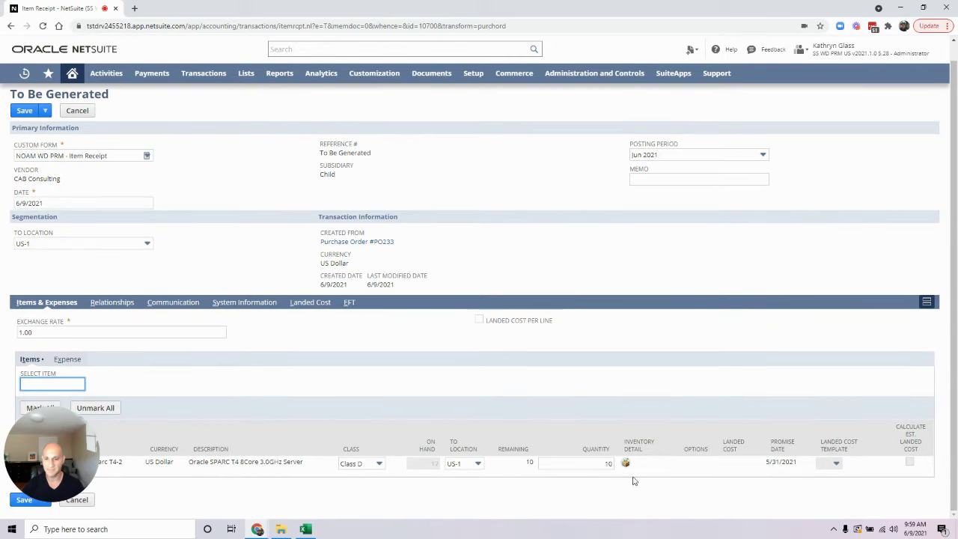
click(12, 500)
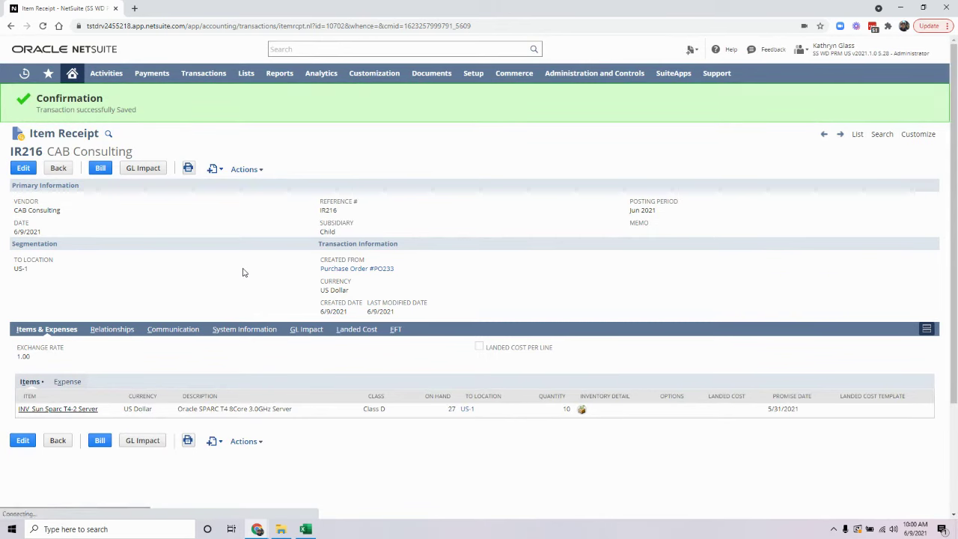
Step: Go back to the purchase order from the item receipt and check its status and received quantity
click(352, 271)
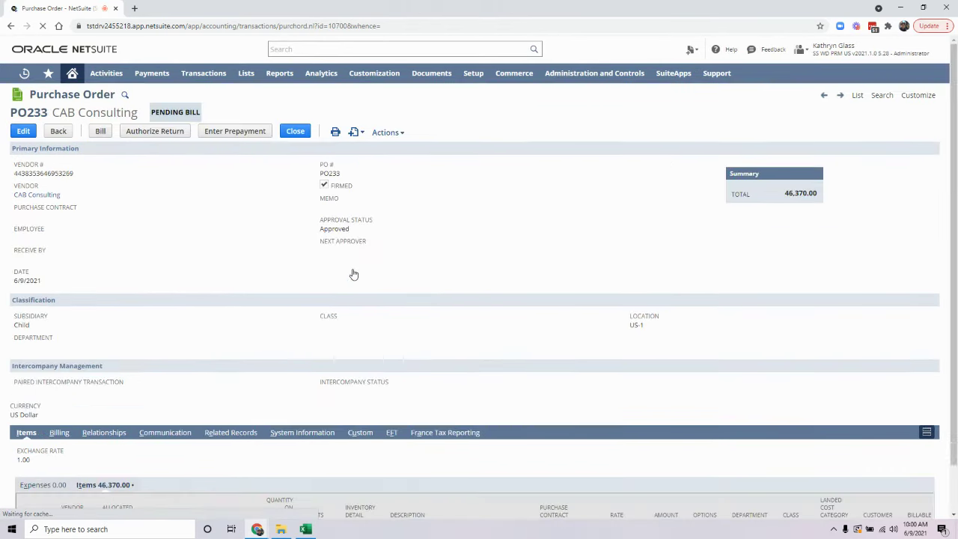
scroll(234, 141, down, 1)
scroll(233, 161, up, 1)
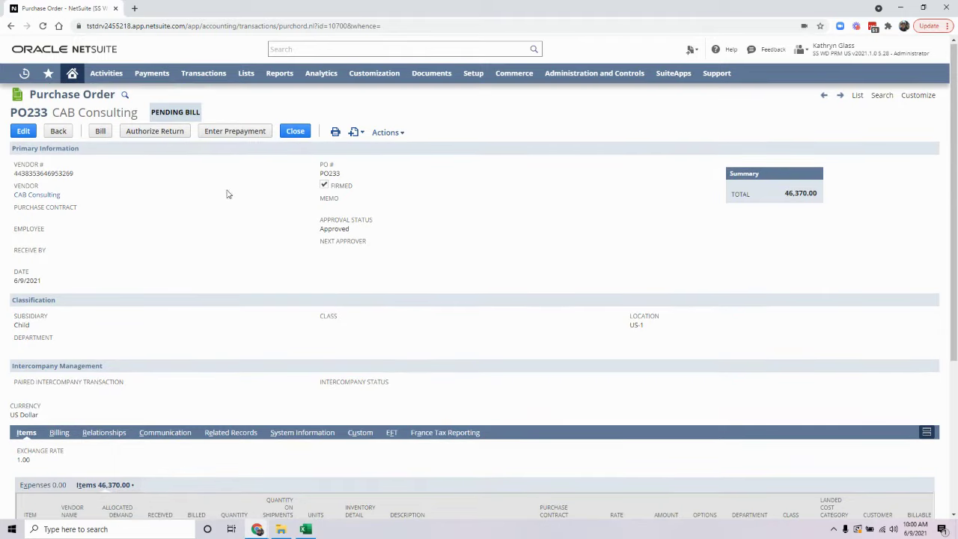
scroll(207, 197, down, 2)
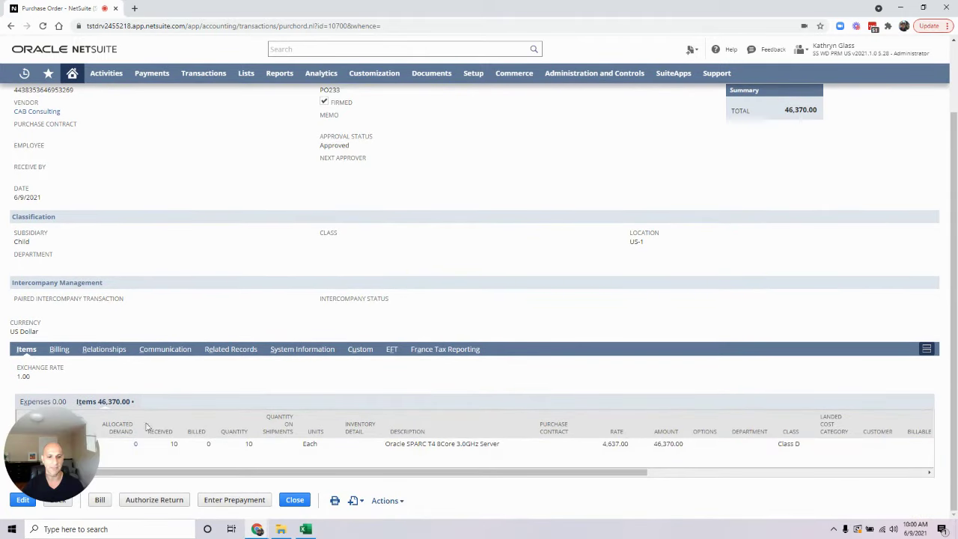
scroll(272, 380, up, 1)
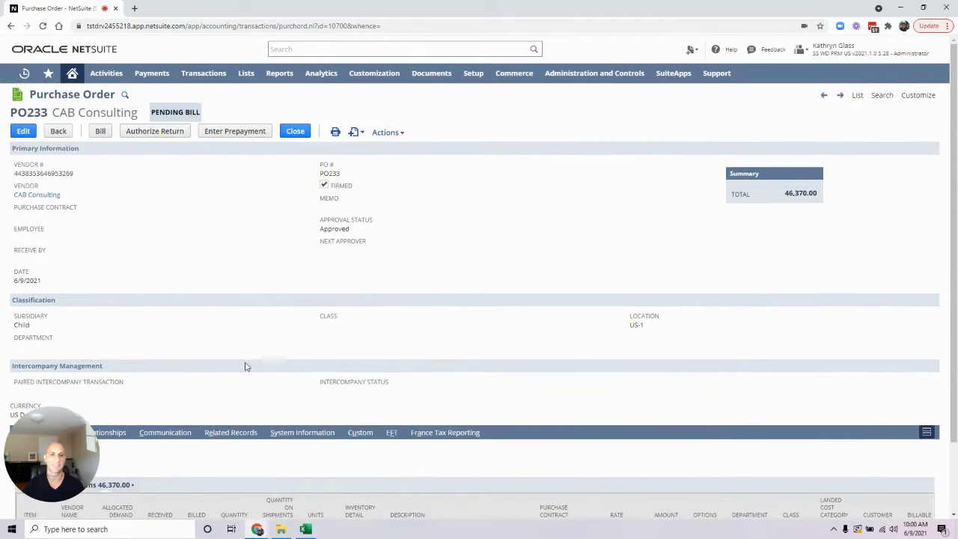
Step: Bill the purchase order from CAB Consulting with the reference number Invoice1234 and save the bill
click(103, 131)
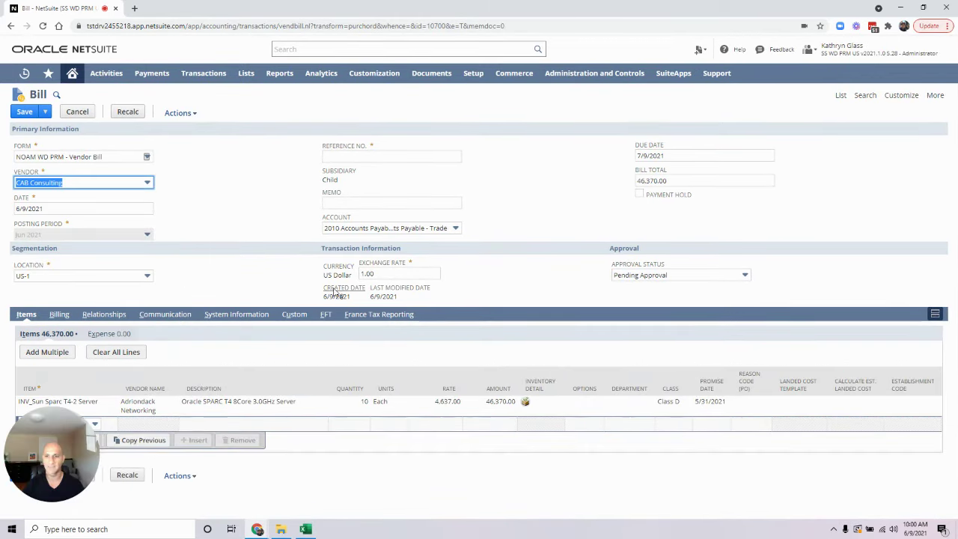
click(18, 114)
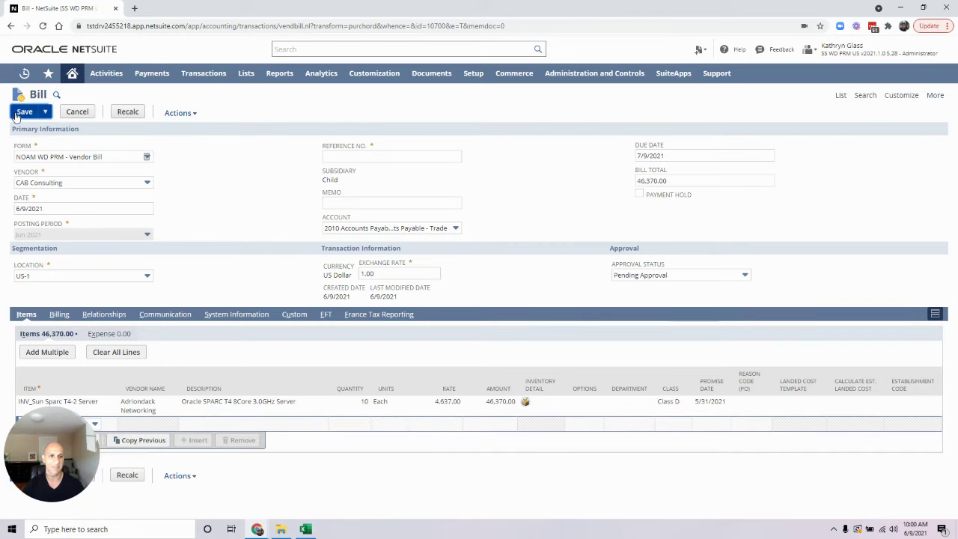
click(563, 80)
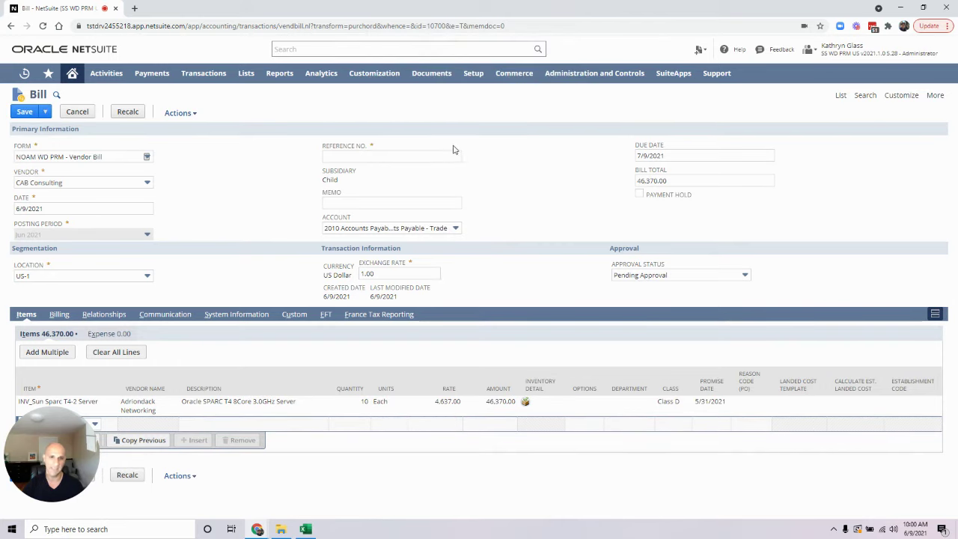
click(430, 156)
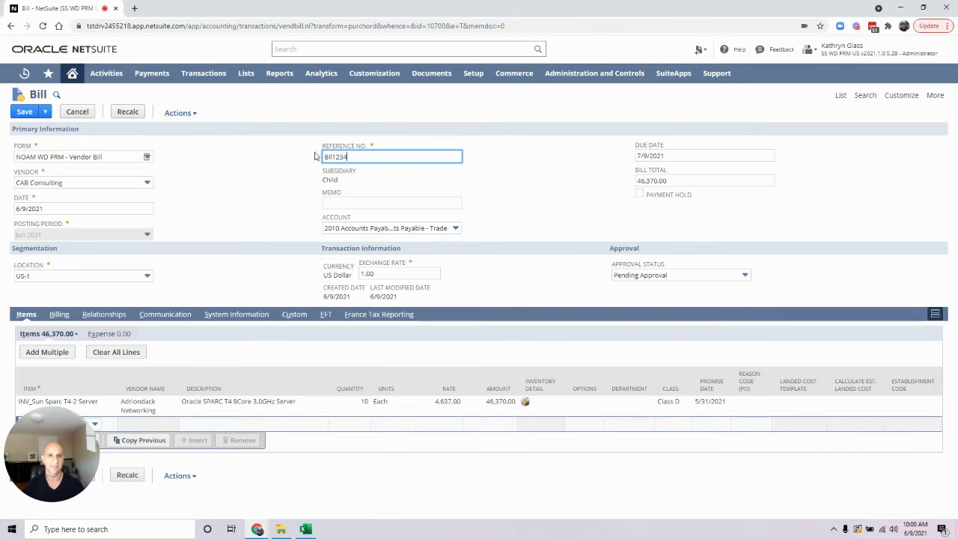
key(BackSpace)
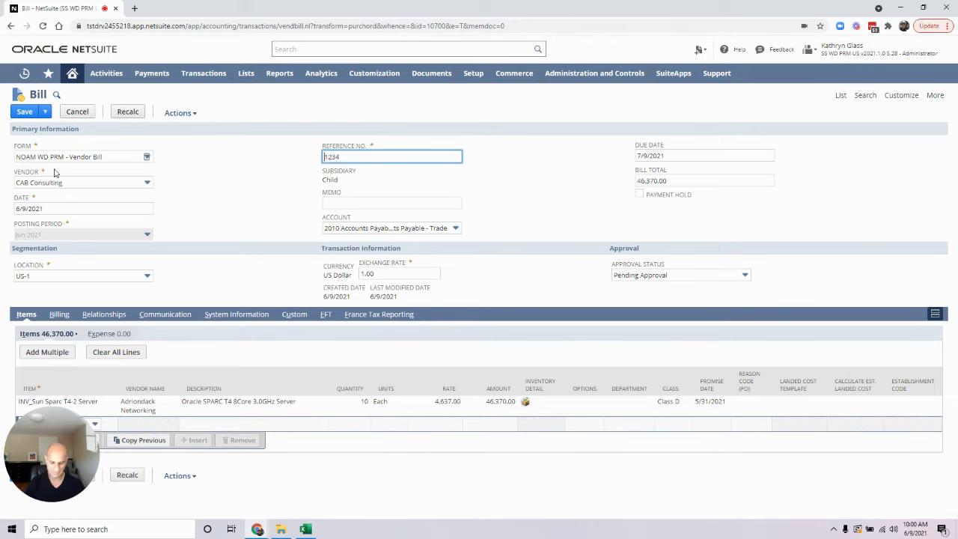
text(Invoice)
key(BackSpace)
key(BackSpace)
text(ice)
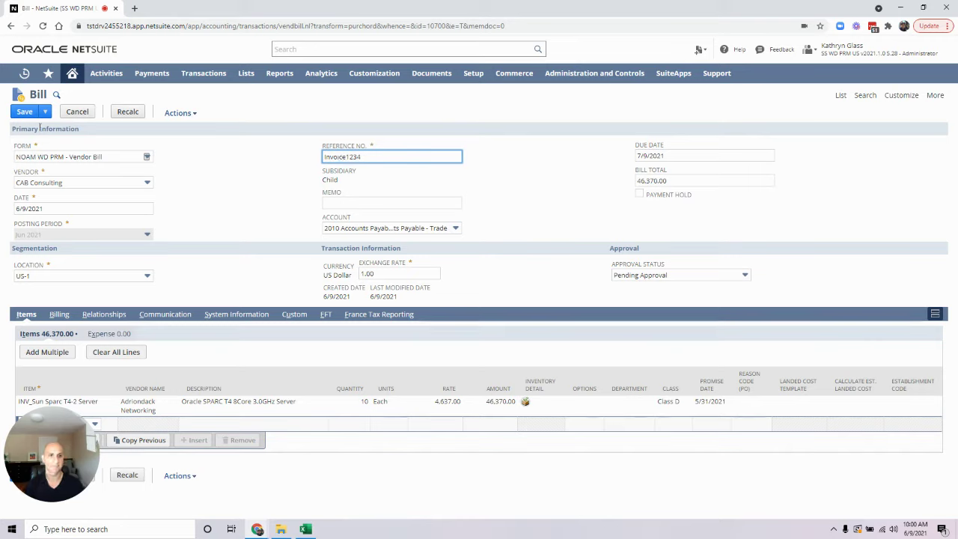
click(24, 110)
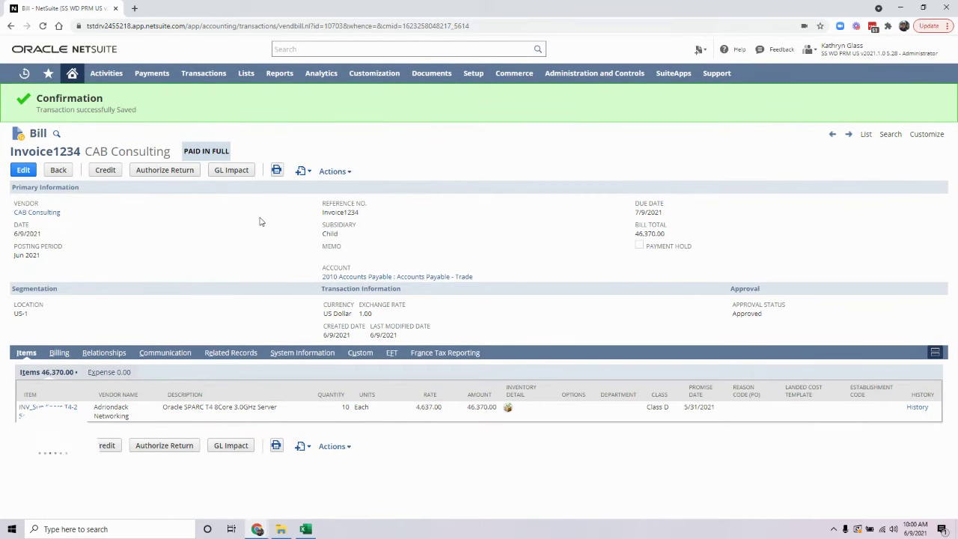
Step: Open the vendor prepayment application from the saved bill's related records and view its GL impact
drag(182, 145, 240, 161)
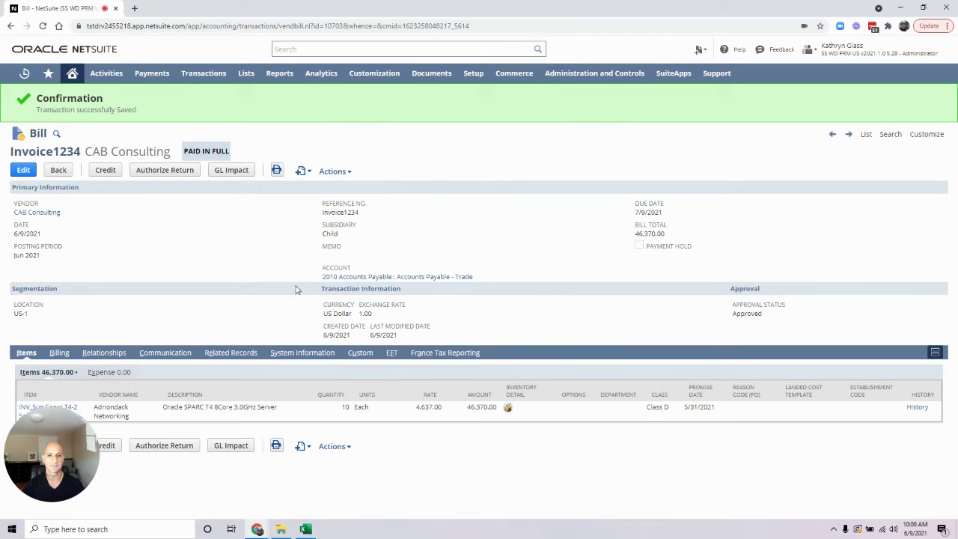
click(224, 354)
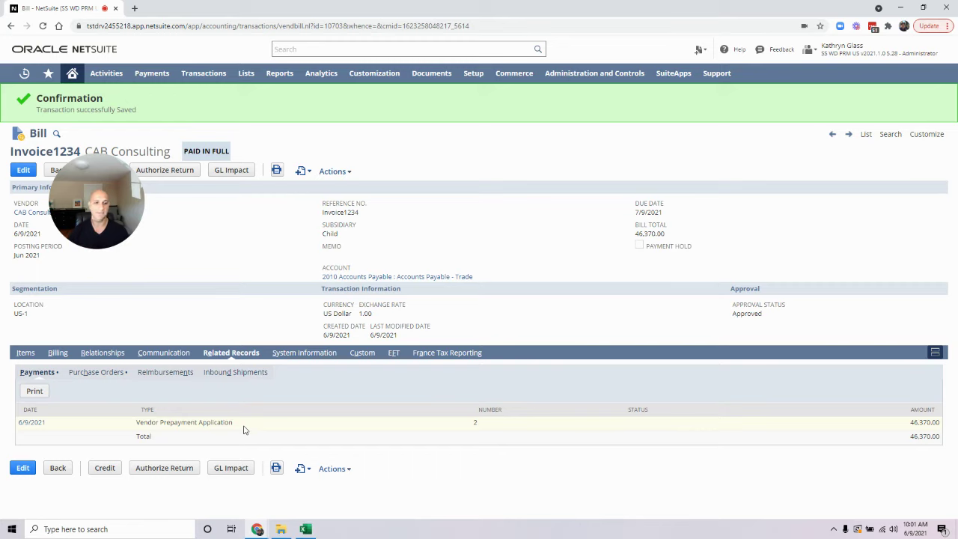
click(32, 424)
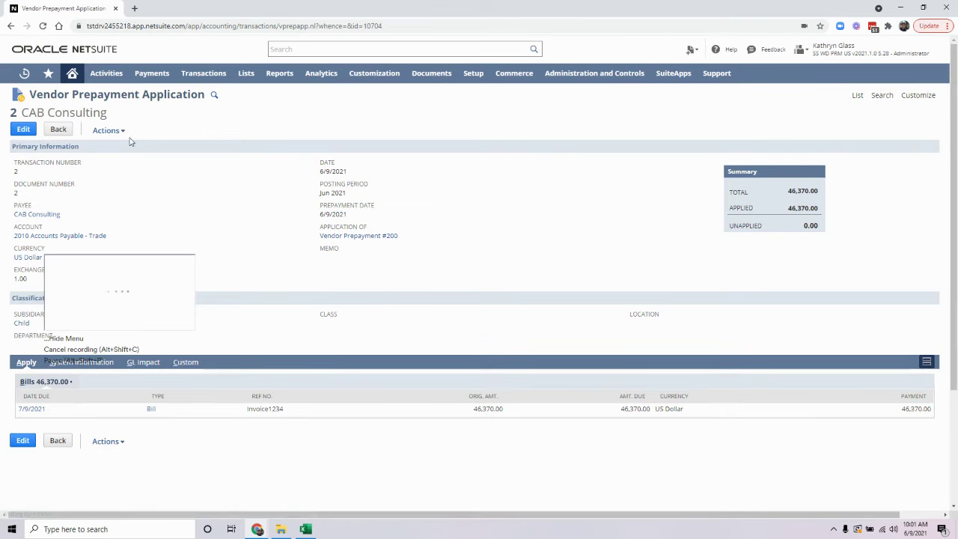
click(114, 142)
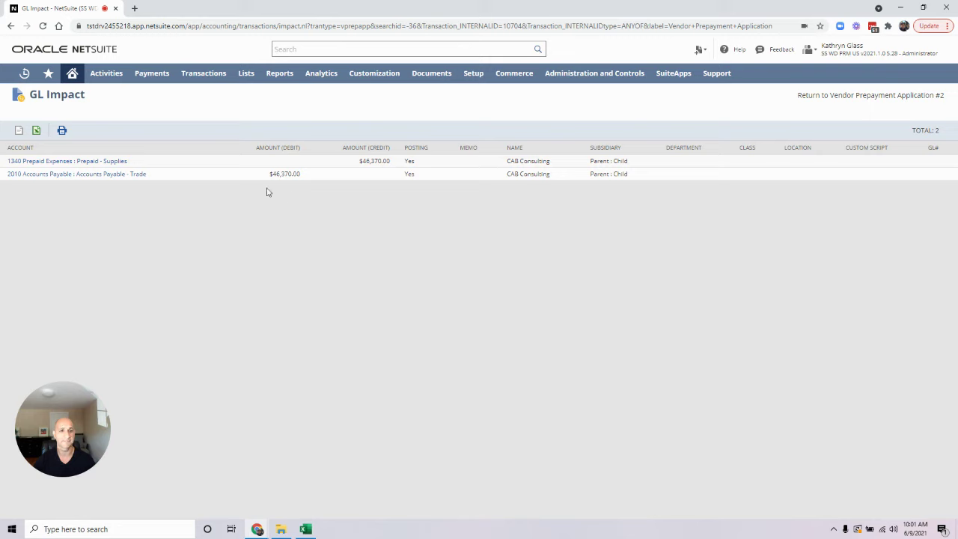
Step: Reopen the CAB Consulting vendor prepayment #200 from the recent records to check its status and the bill it is applied to
mouse_move(48, 72)
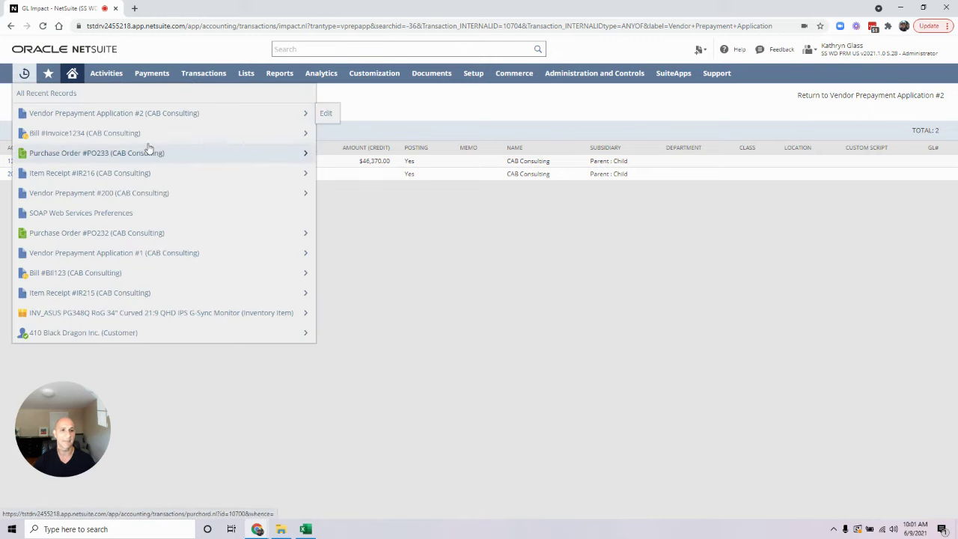
click(155, 195)
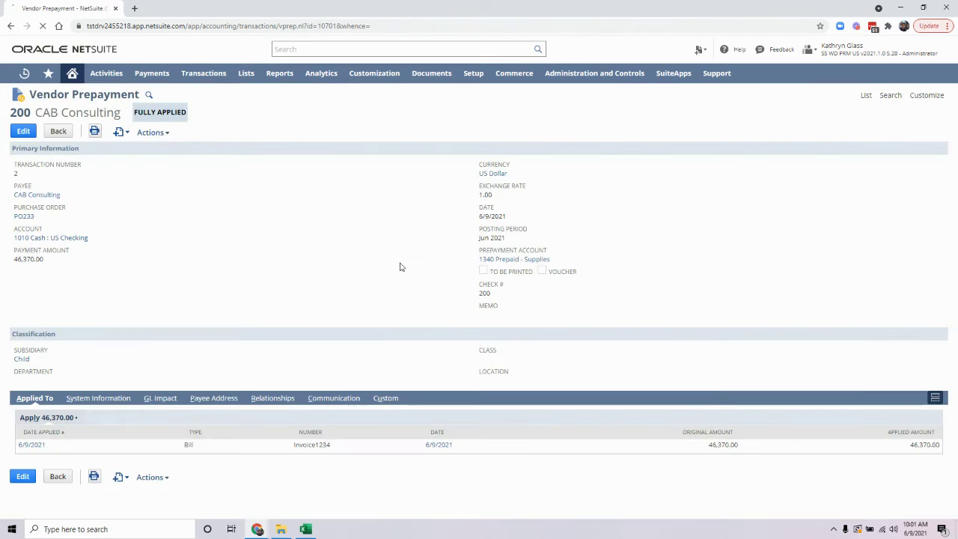